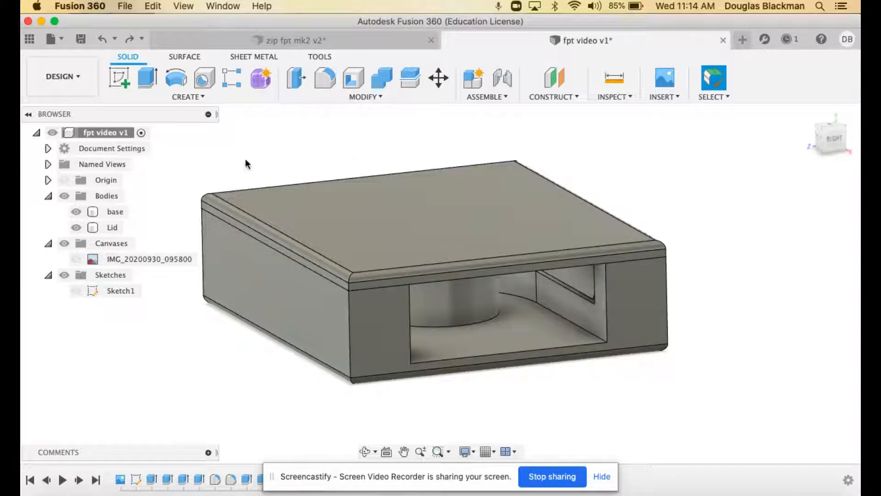
click(362, 179)
click(373, 319)
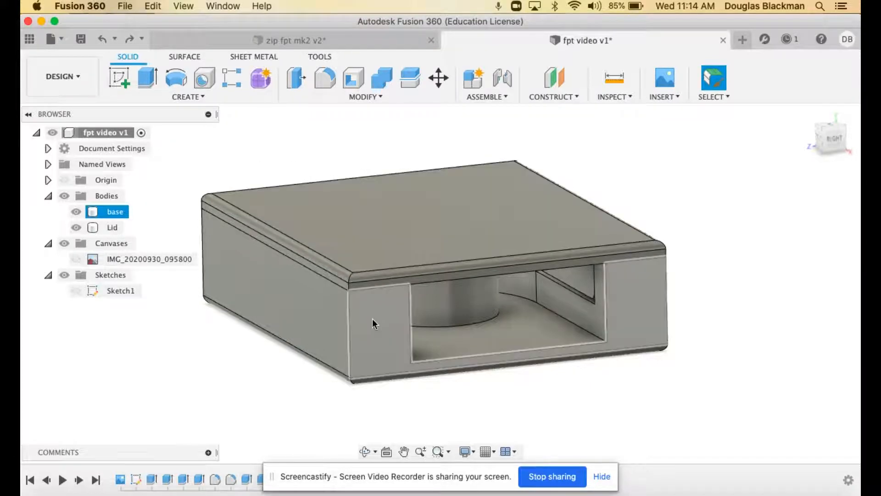
click(387, 257)
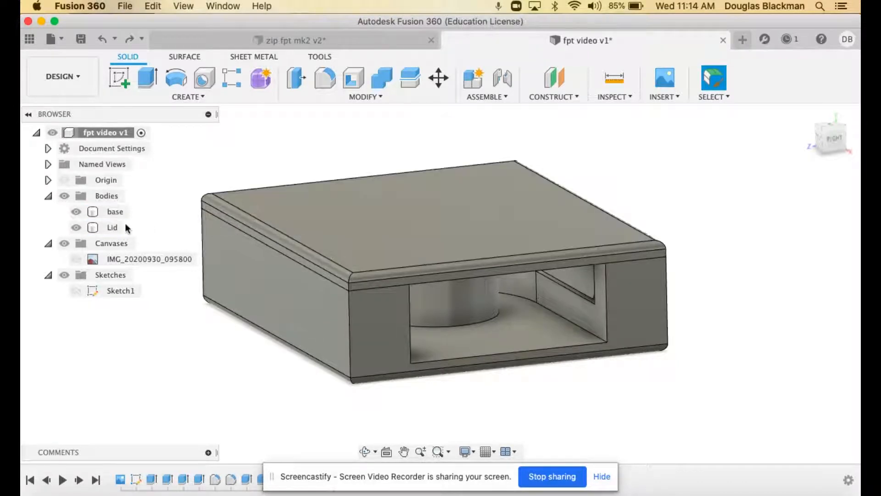
Use Move/Copy on the Lid body to rotate it -180 degrees about X, turning it upside down beside the base
click(108, 227)
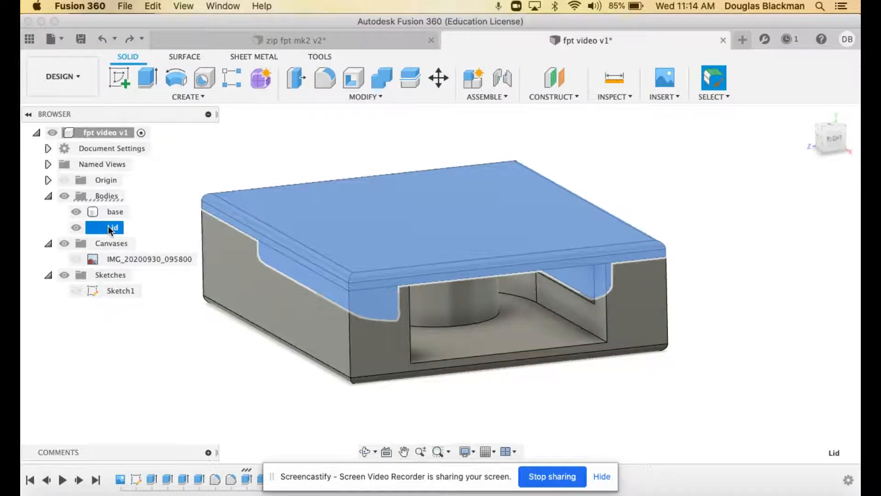
right_click(108, 226)
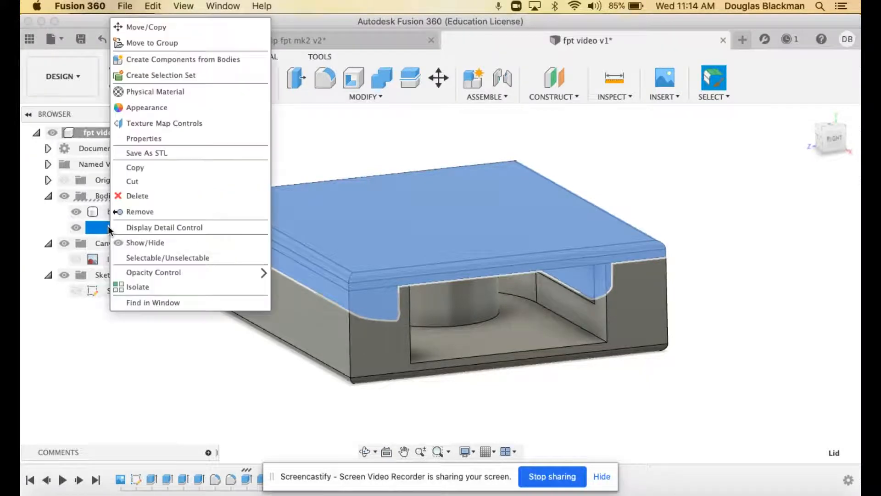
click(164, 30)
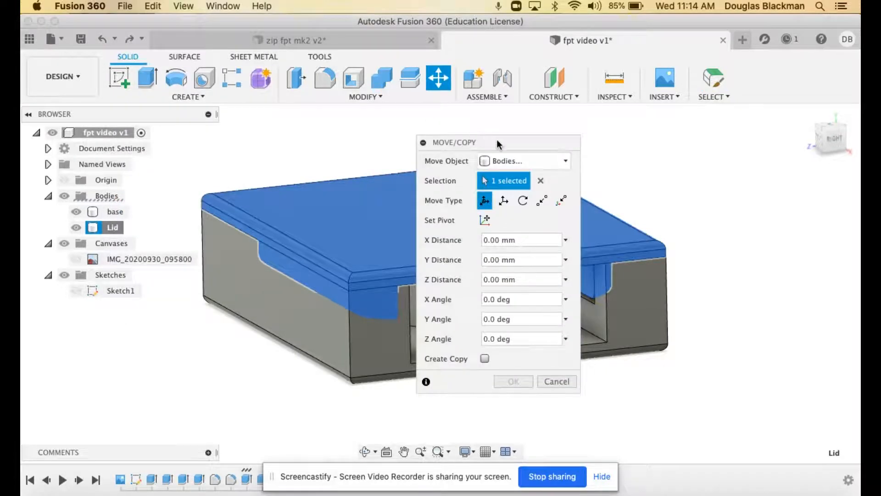
drag(496, 139, 115, 150)
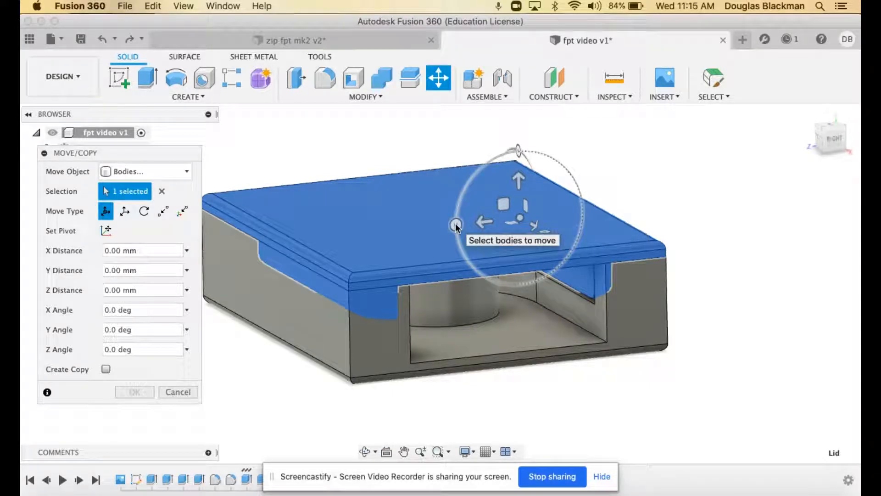
drag(456, 226, 587, 212)
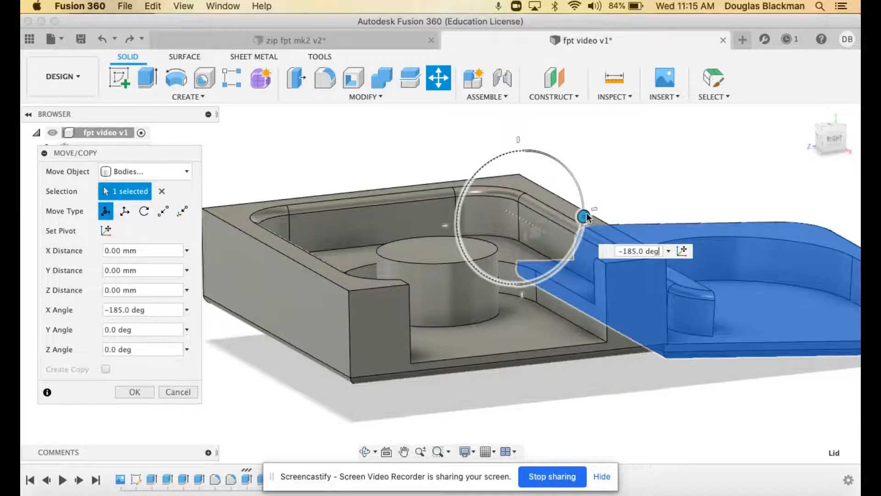
drag(587, 212, 587, 212)
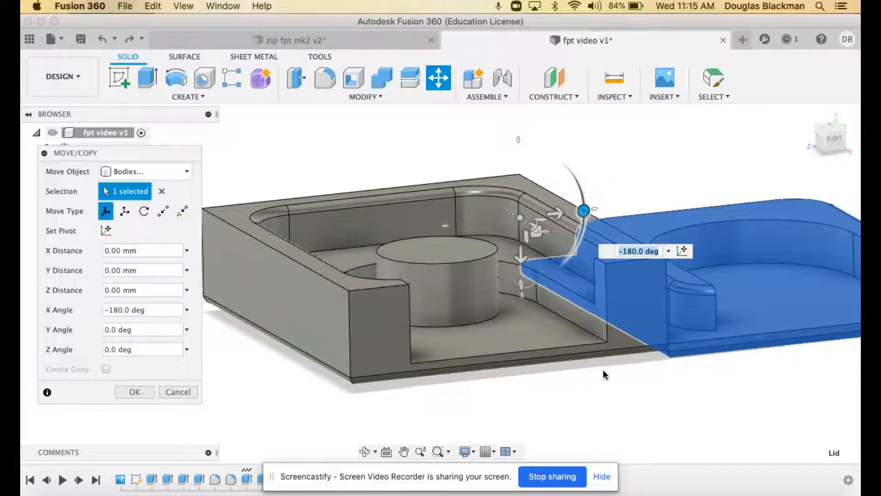
Shift the Lid body -0.5 mm along Y to align its underside with the base's underside
click(835, 139)
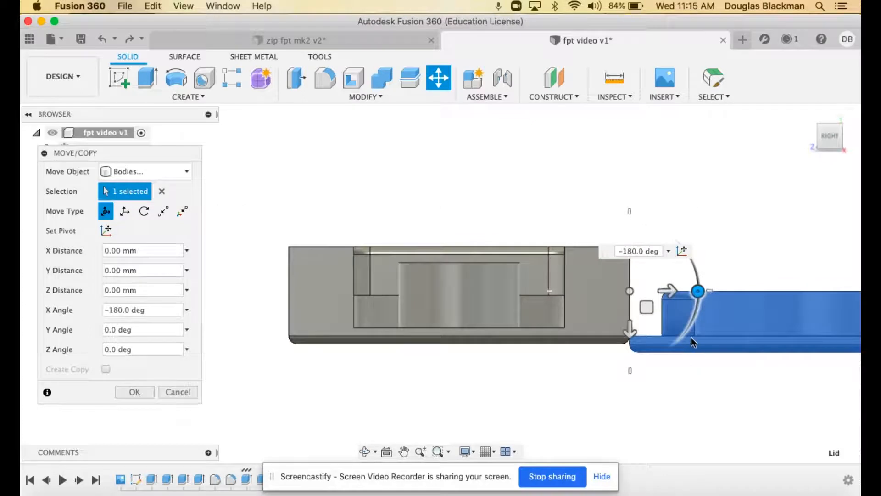
click(630, 329)
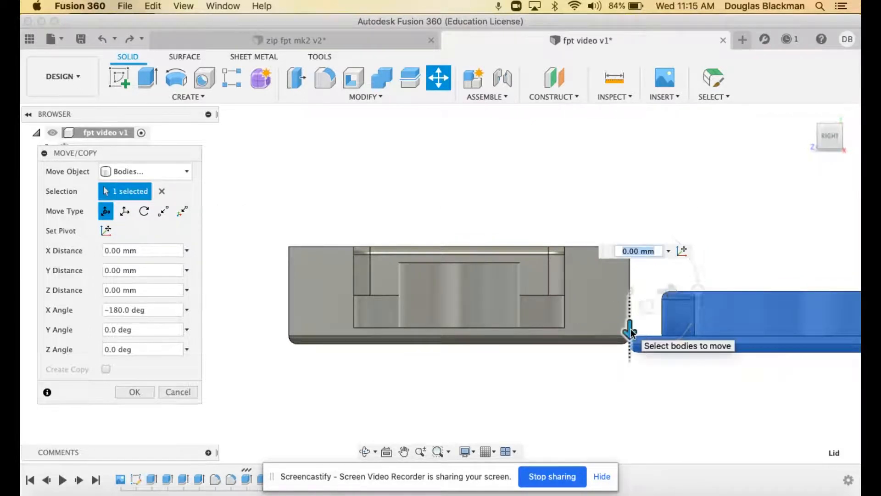
mouse_move(629, 331)
mouse_down()
mouse_move(630, 384)
mouse_move(622, 284)
mouse_move(629, 380)
mouse_move(629, 279)
mouse_move(628, 329)
mouse_up()
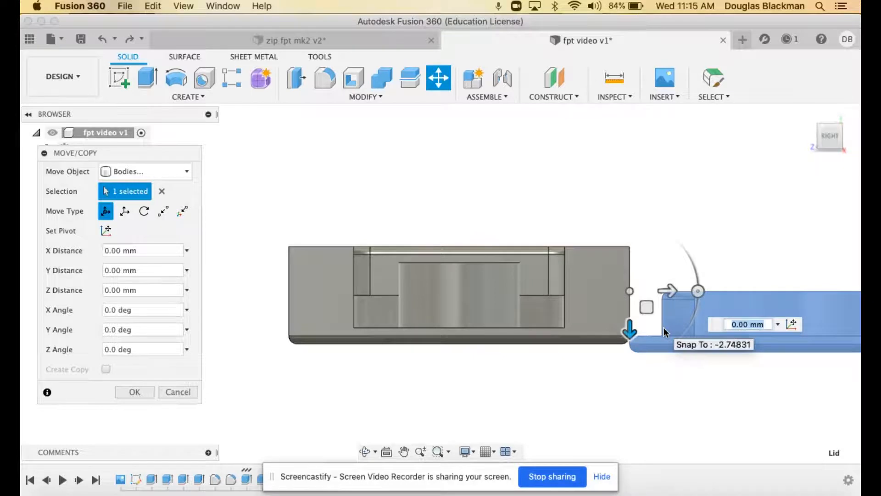
mouse_move(628, 330)
mouse_down()
mouse_move(630, 316)
mouse_move(629, 330)
mouse_up()
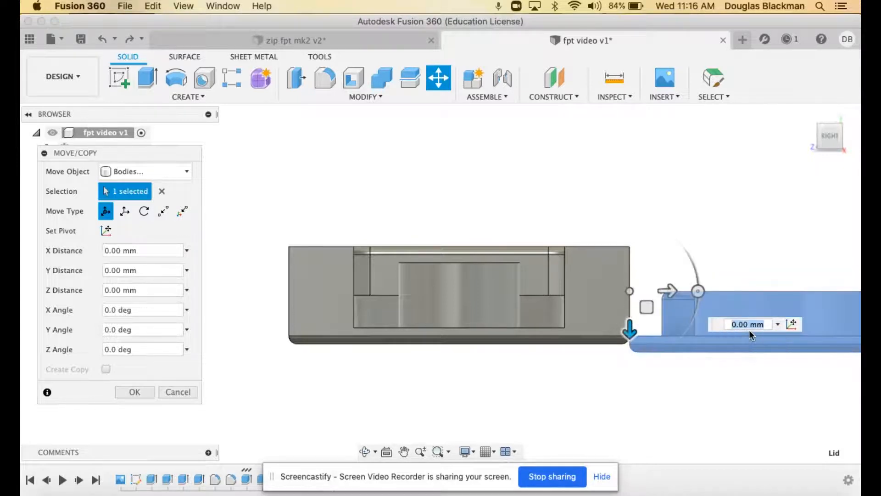
text(-.5)
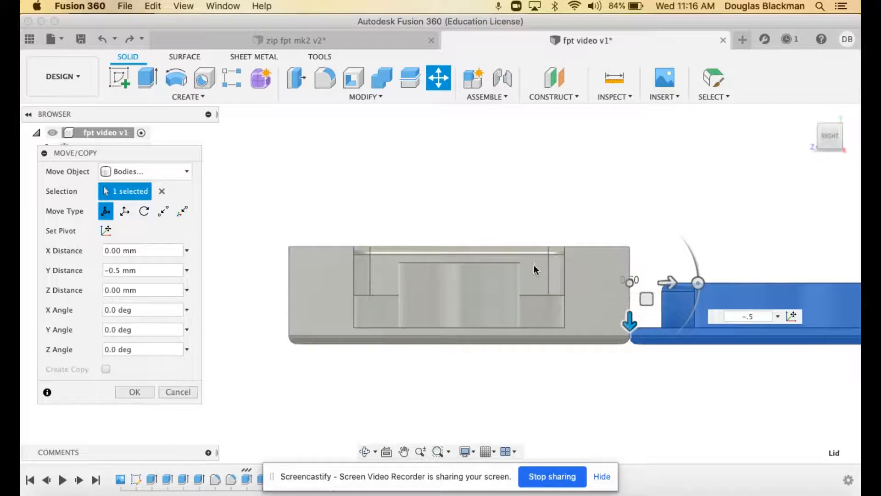
Move the Lid body 4 mm along Z away from the base and apply the move
click(669, 284)
drag(670, 287, 736, 284)
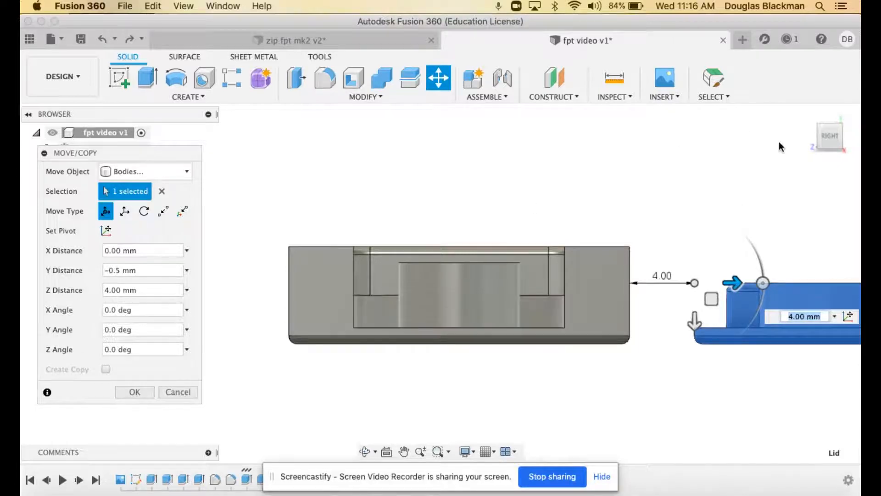
mouse_move(828, 133)
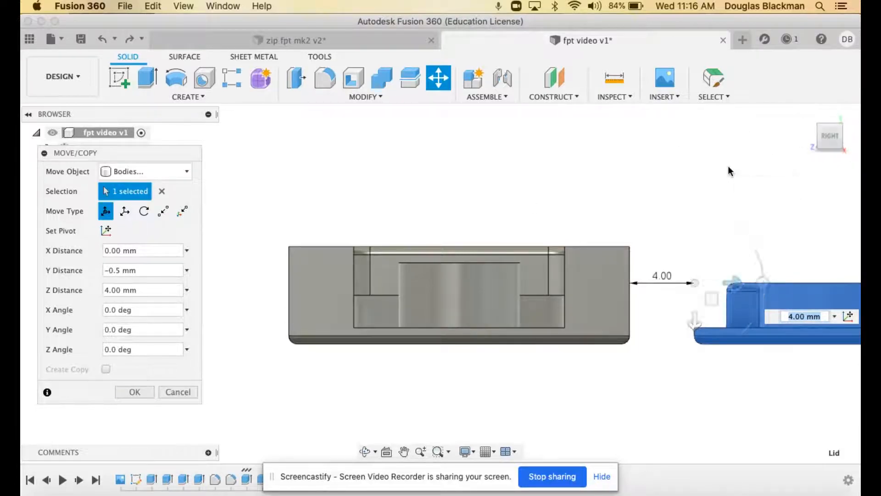
shift+scroll(729, 167, up, 5)
shift+scroll(728, 166, up, 8)
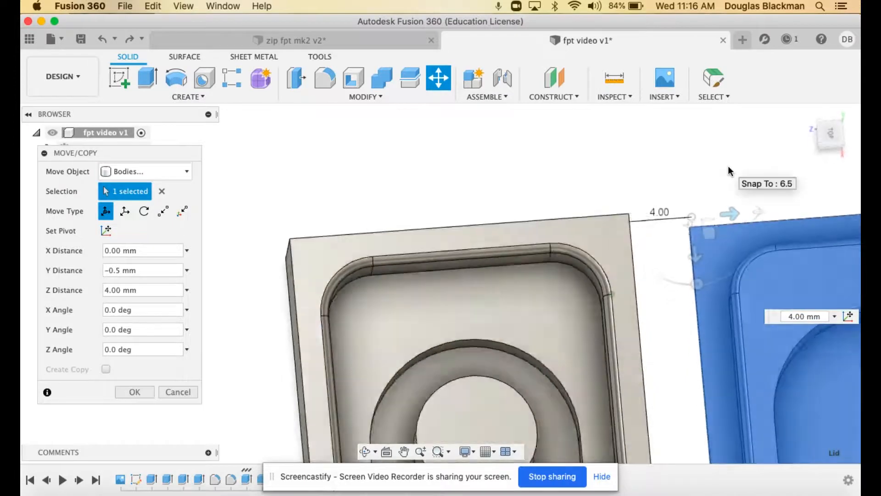
click(830, 134)
scroll(724, 291, right, 5)
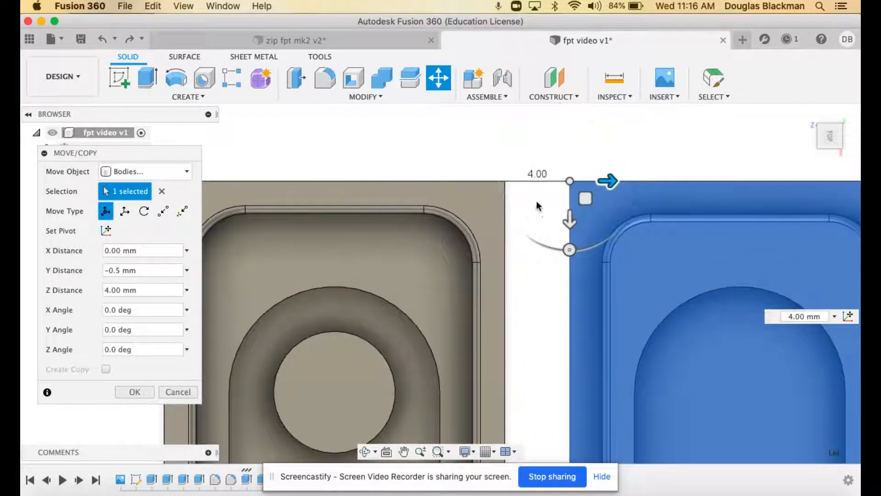
scroll(525, 227, down, 10)
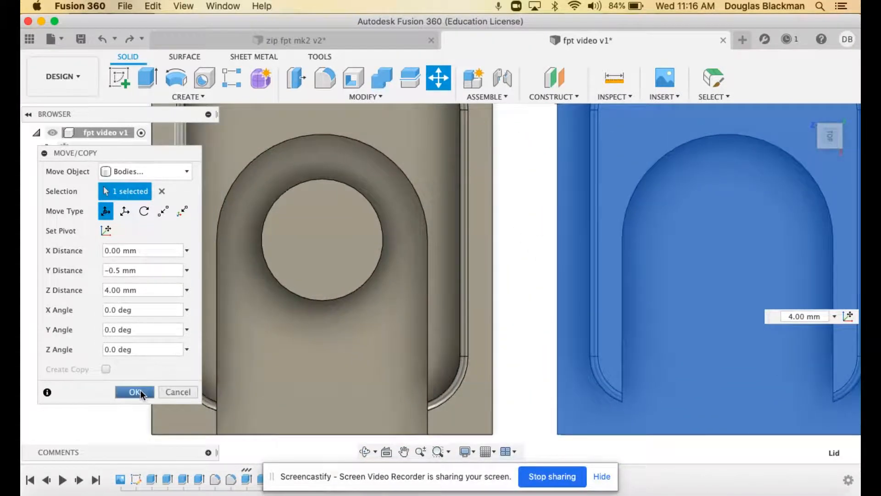
click(139, 391)
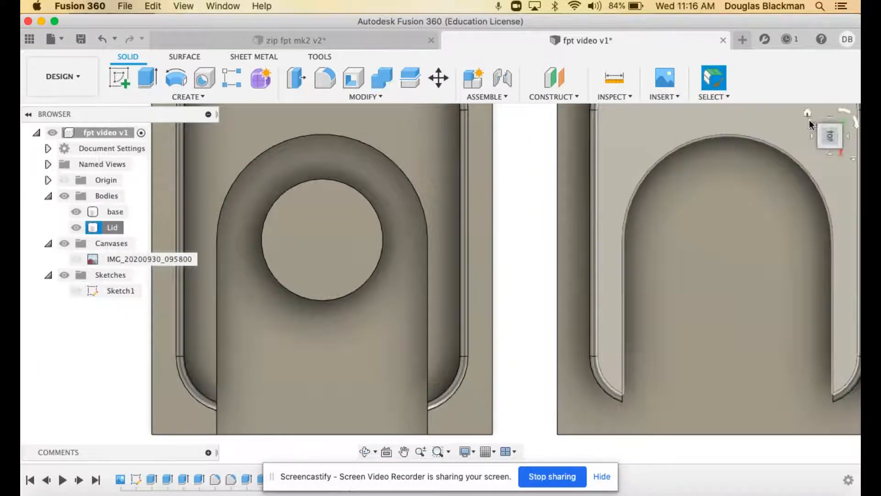
click(808, 114)
click(809, 115)
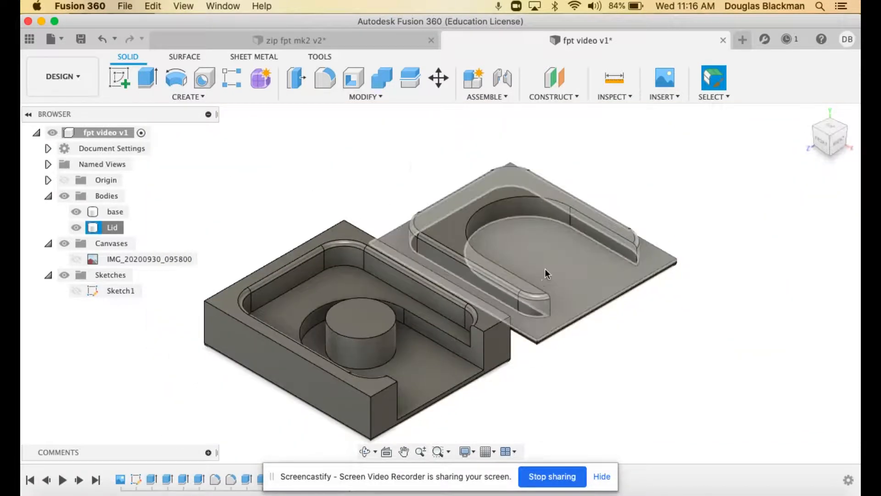
click(362, 235)
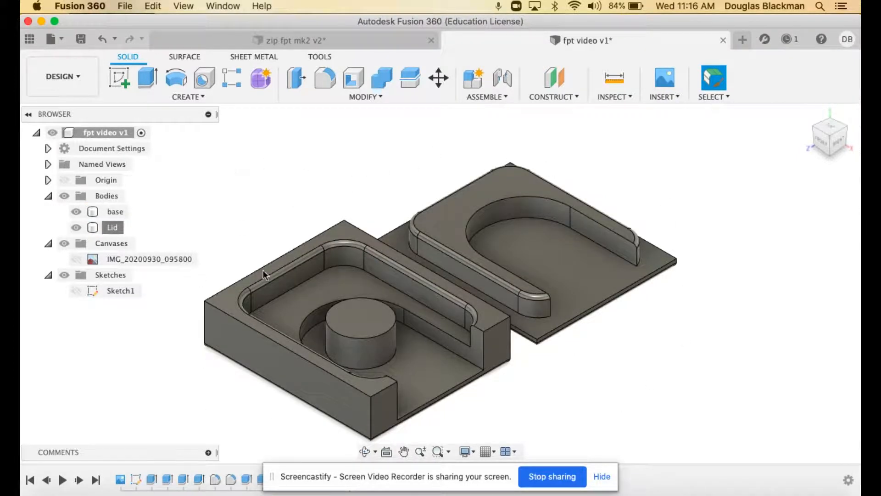
click(113, 213)
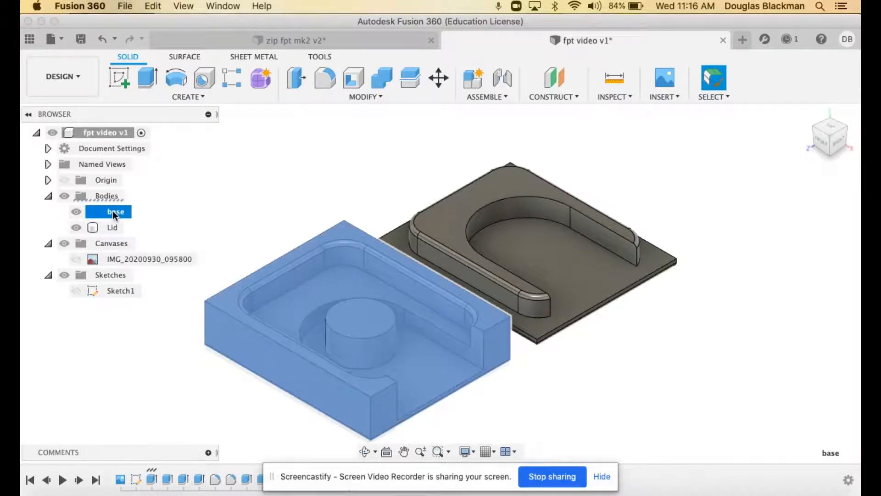
right_click(114, 214)
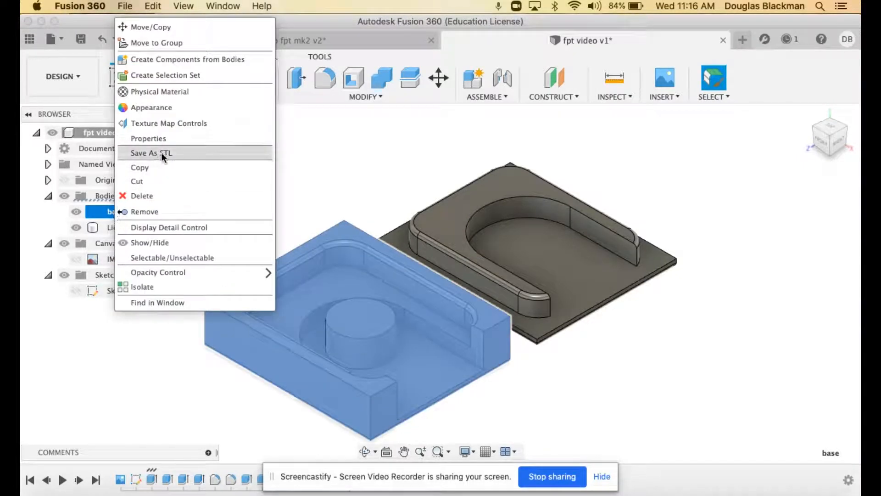
click(340, 153)
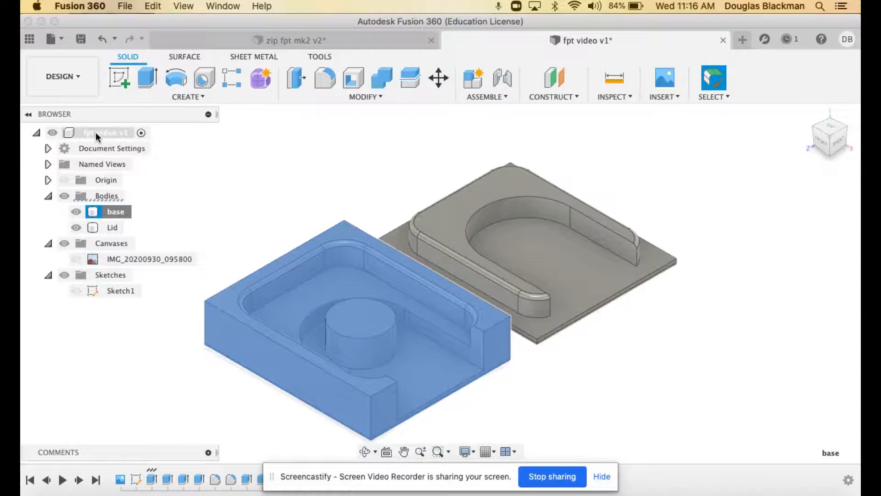
Select the whole fpt video v1 component, then hide the Lid body and show it again
click(96, 132)
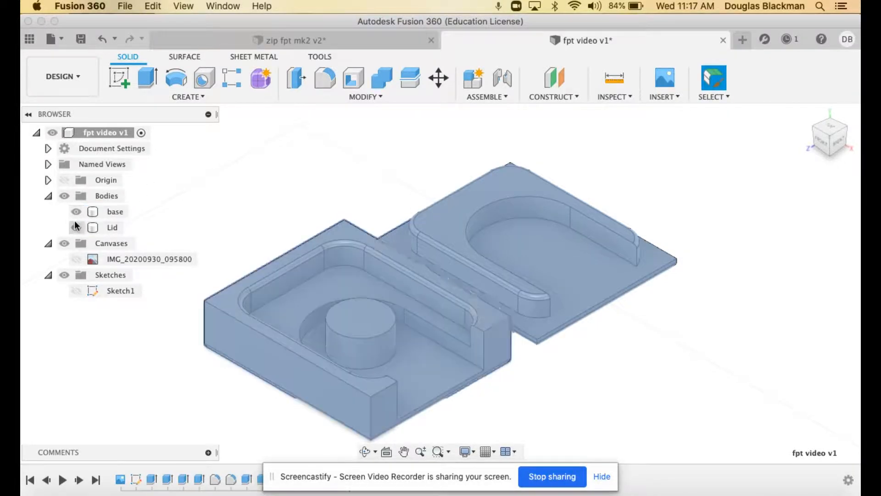
click(76, 227)
click(77, 227)
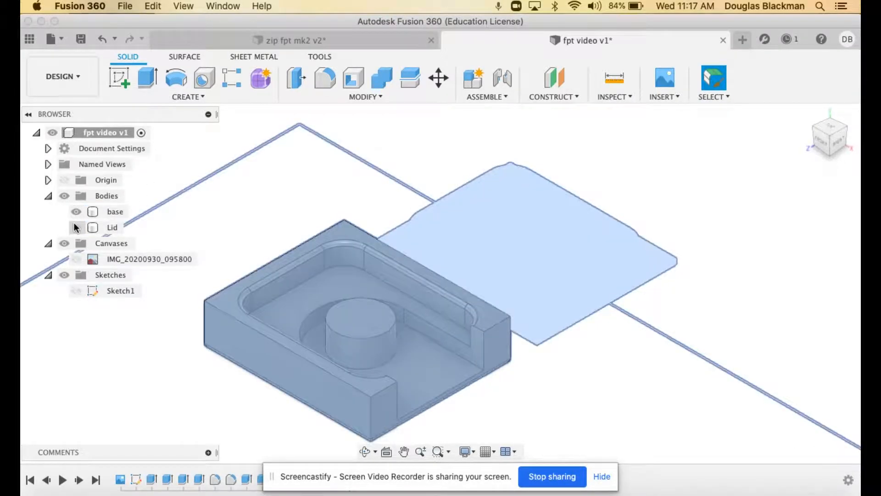
click(75, 228)
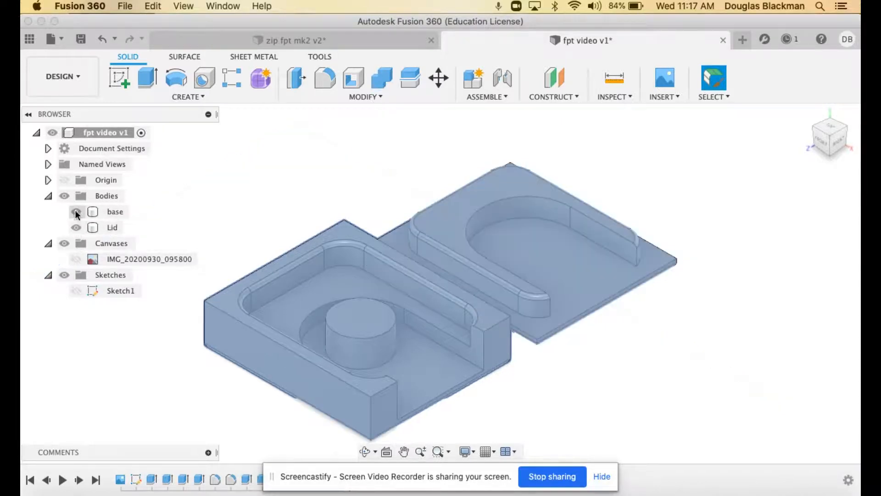
Open the Save As STL settings for the whole fpt video v1 component, keeping the model in view
click(113, 133)
right_click(113, 134)
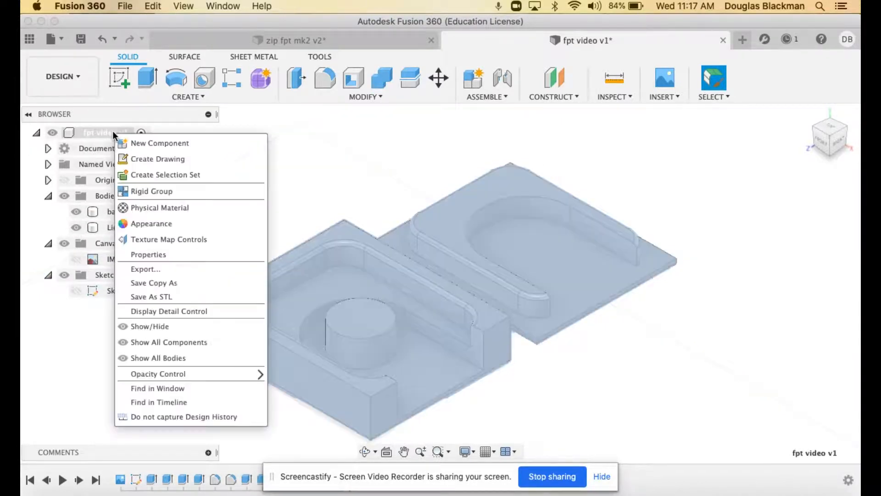
click(153, 296)
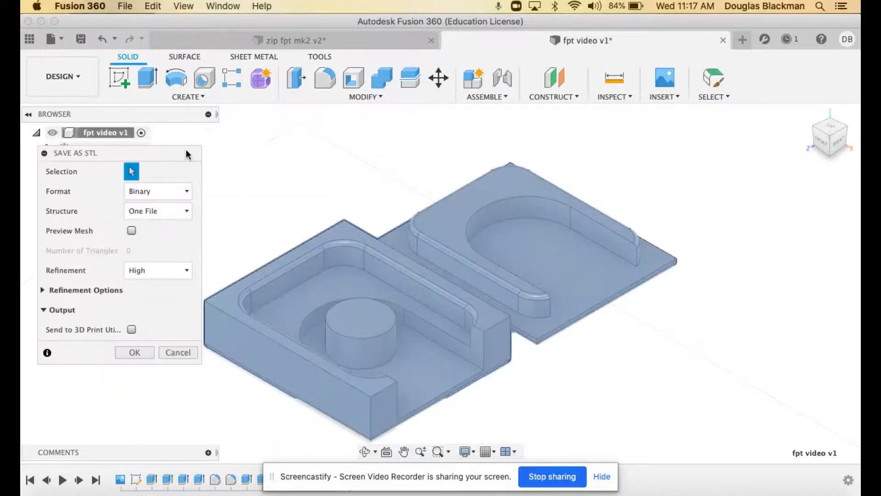
drag(151, 153, 571, 131)
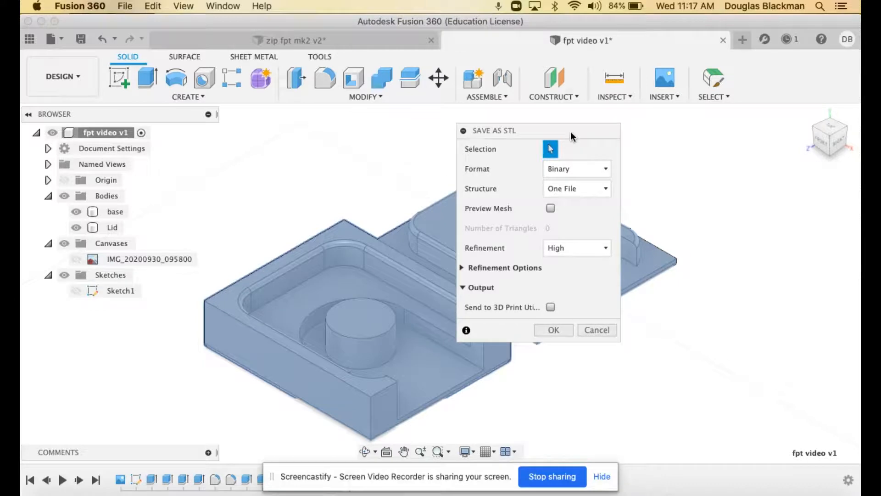
Preview the STL mesh of the base and lid, and turn the mesh preview off again
click(550, 208)
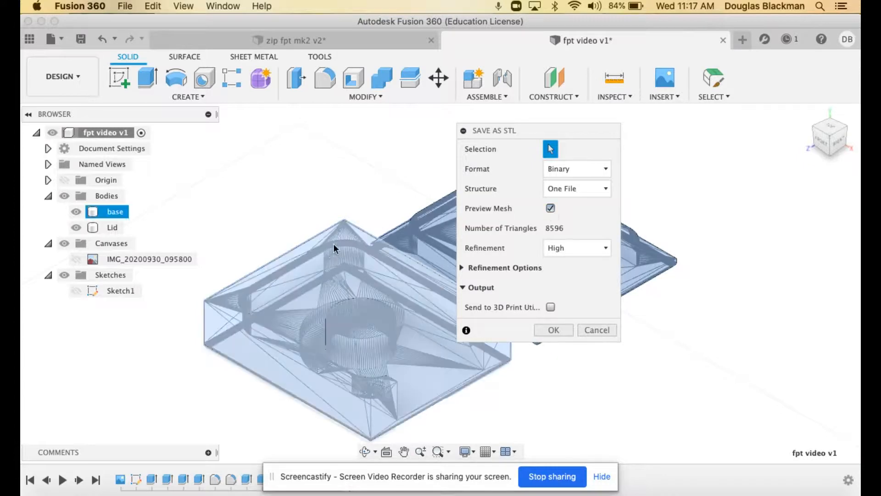
click(399, 222)
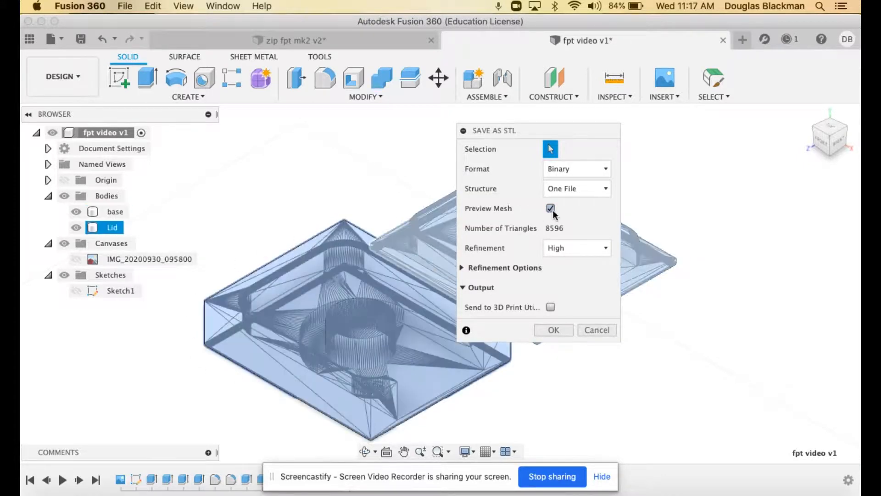
click(551, 209)
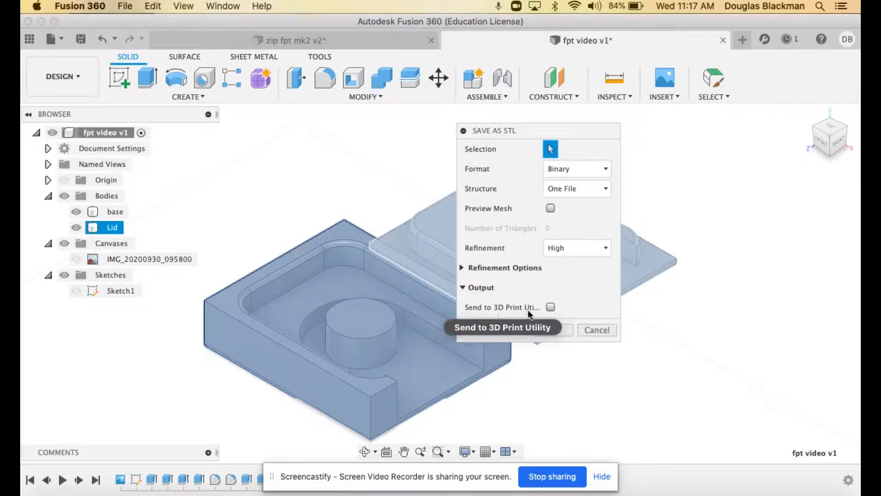
Turn Send to 3D Print Utility on and off again, then confirm the STL export settings for the whole component
click(497, 344)
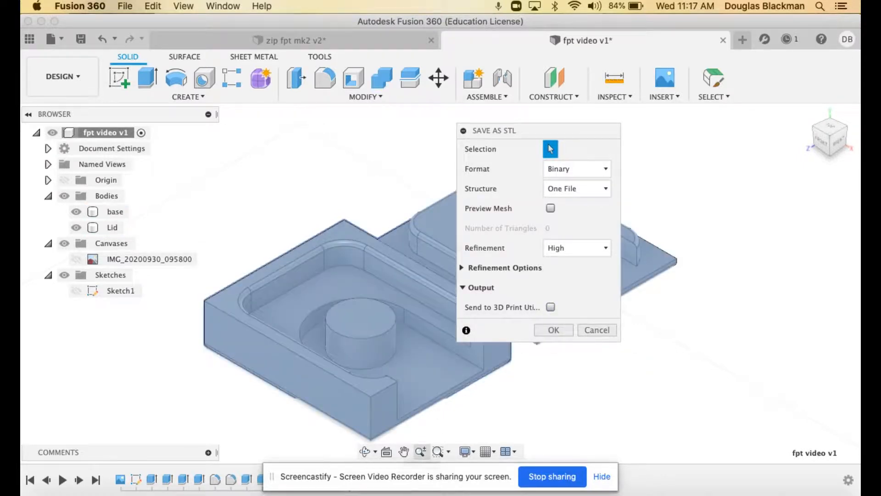
click(551, 307)
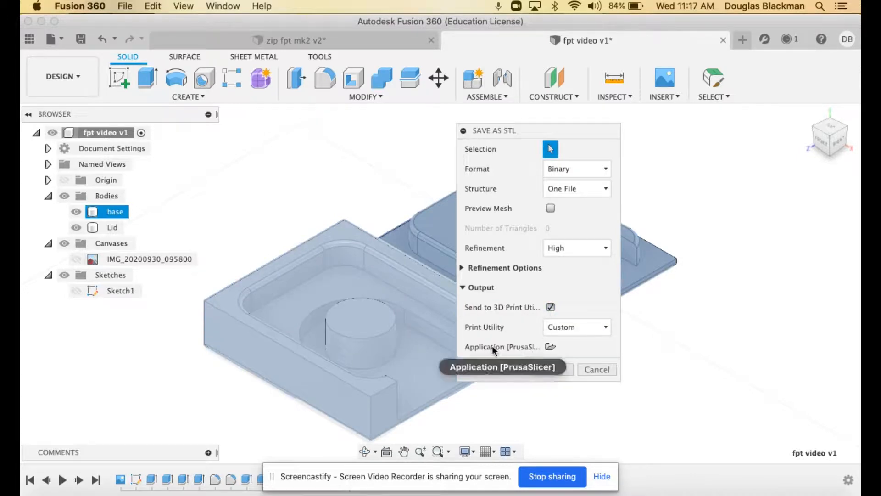
click(550, 307)
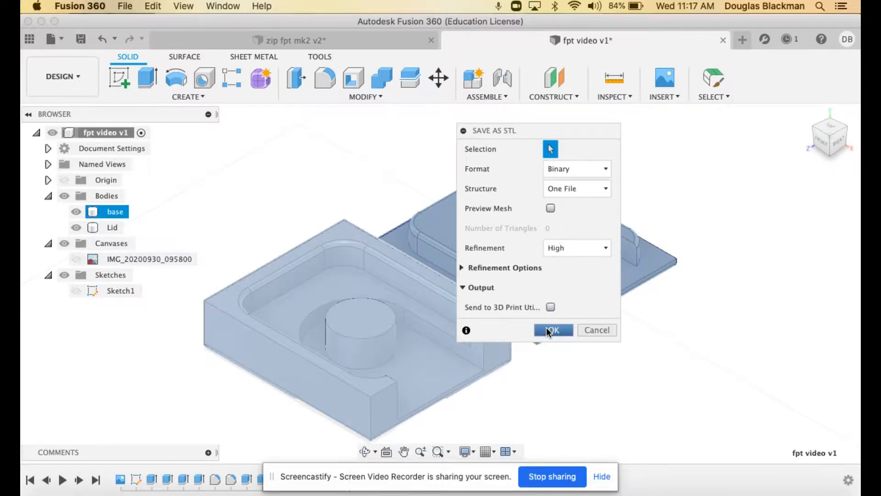
click(546, 329)
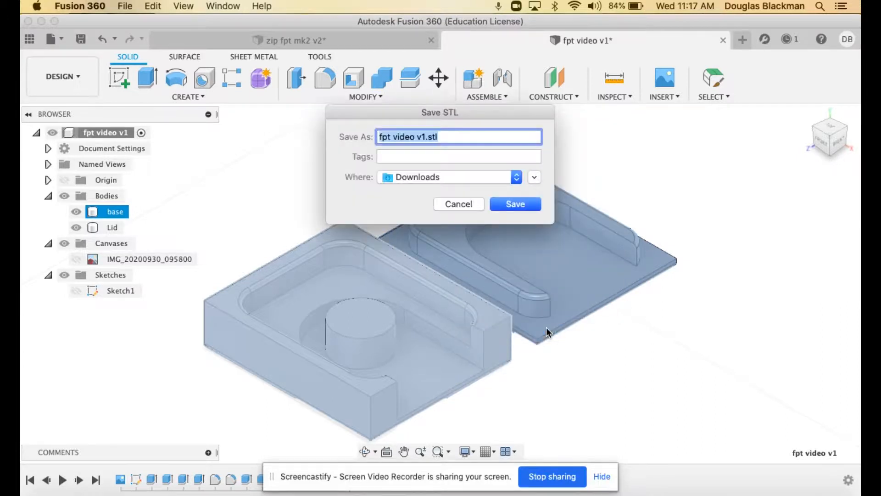
Name the STL file fpt video zip clipper.stl
click(422, 136)
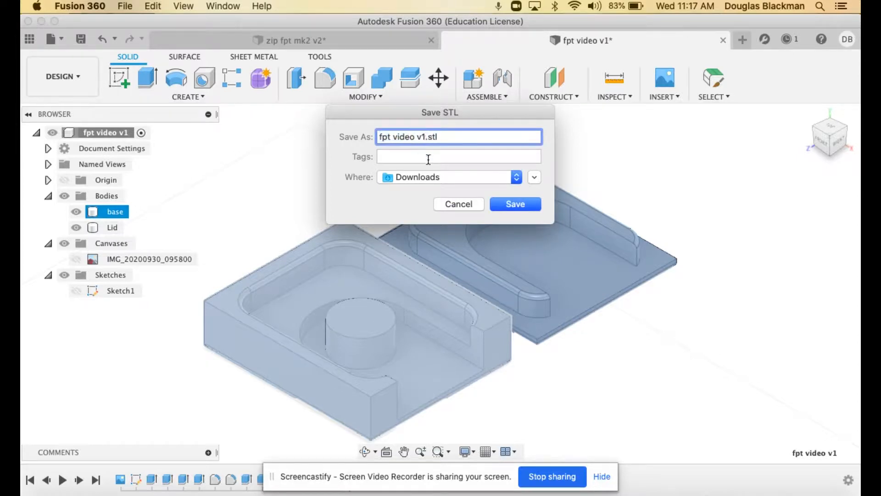
key(BackSpace)
key(BackSpace)
key(BackSpace)
key(BackSpace)
key(BackSpace)
key(BackSpace)
key(BackSpace)
text(ideo zip q)
text(lipper)
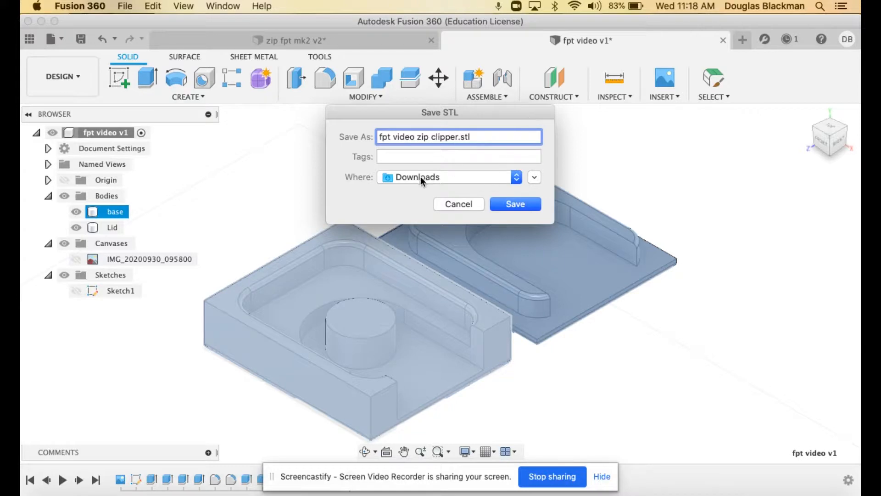
Choose the Desktop as the destination folder and save the STL file there
click(517, 177)
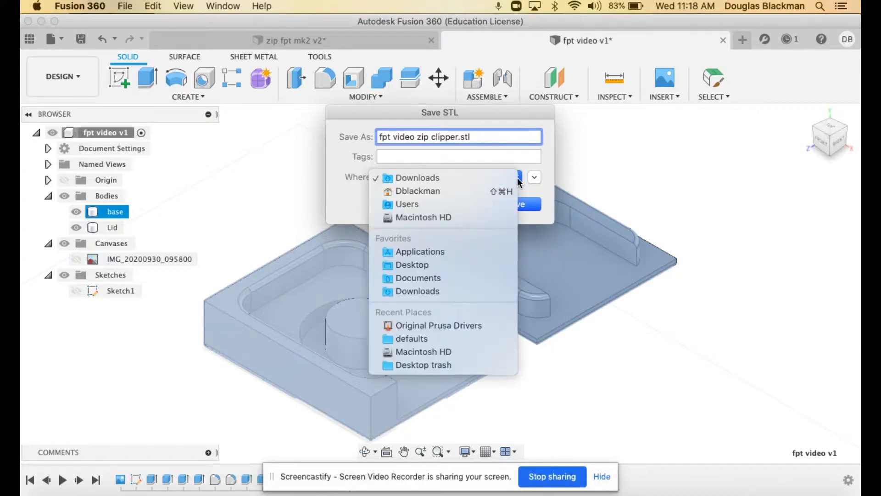
click(423, 265)
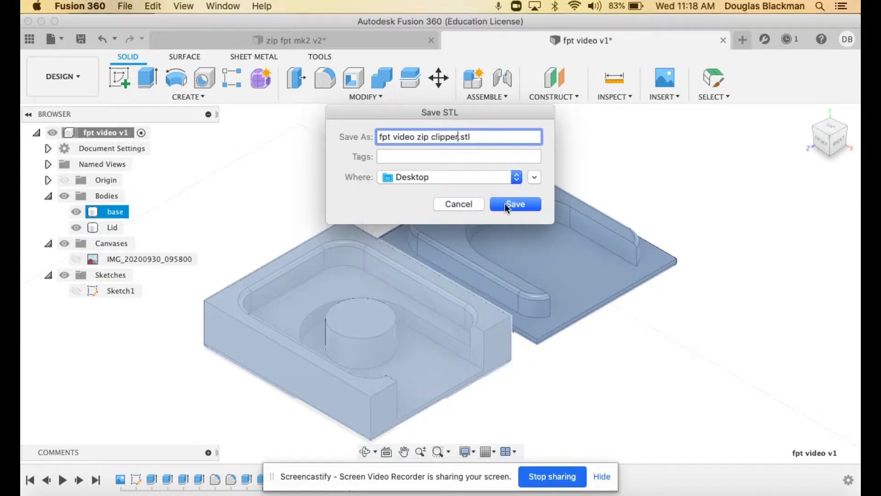
click(504, 207)
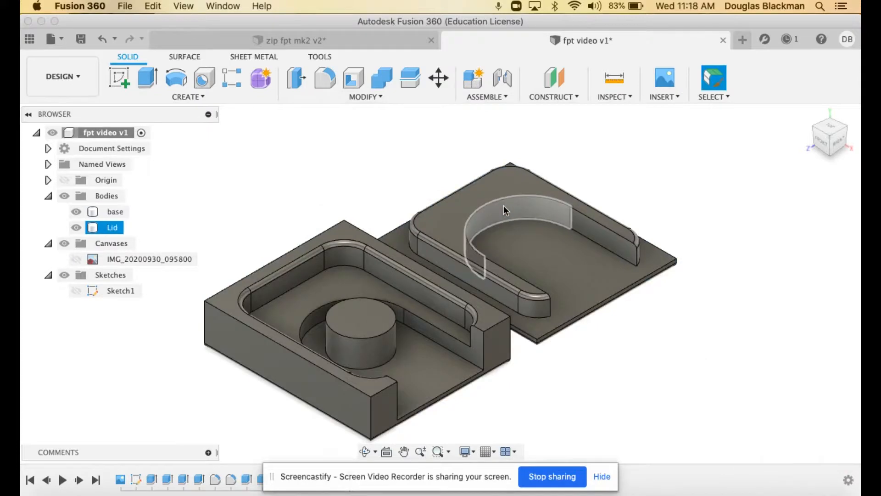
Save the fpt video design with the version description User Saved, then close the program window, saving the changes to zip fpt mk2 v2
click(81, 40)
click(452, 263)
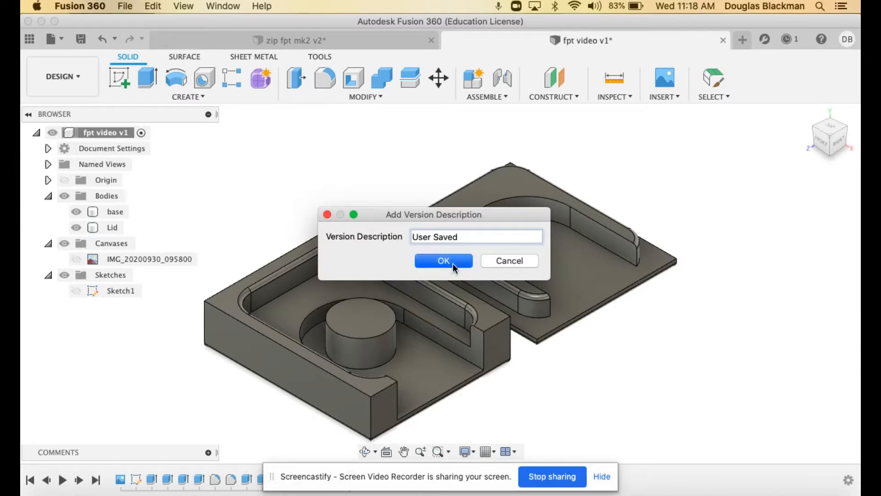
click(27, 22)
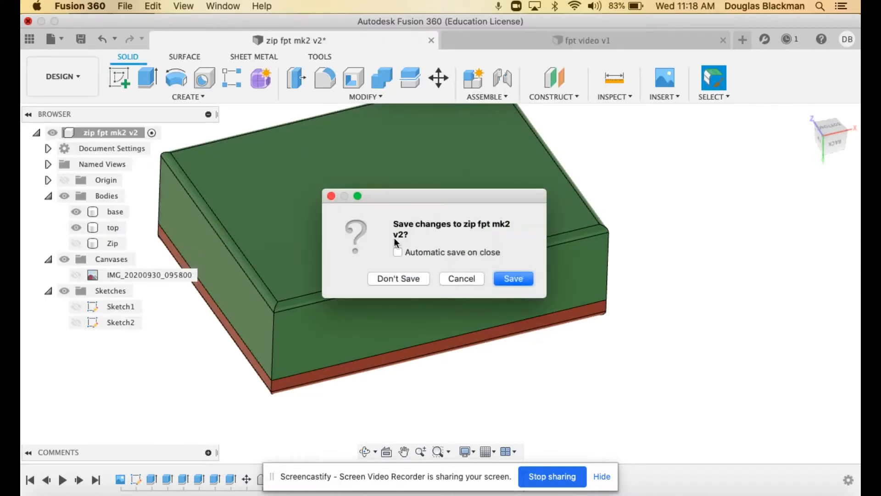
click(522, 278)
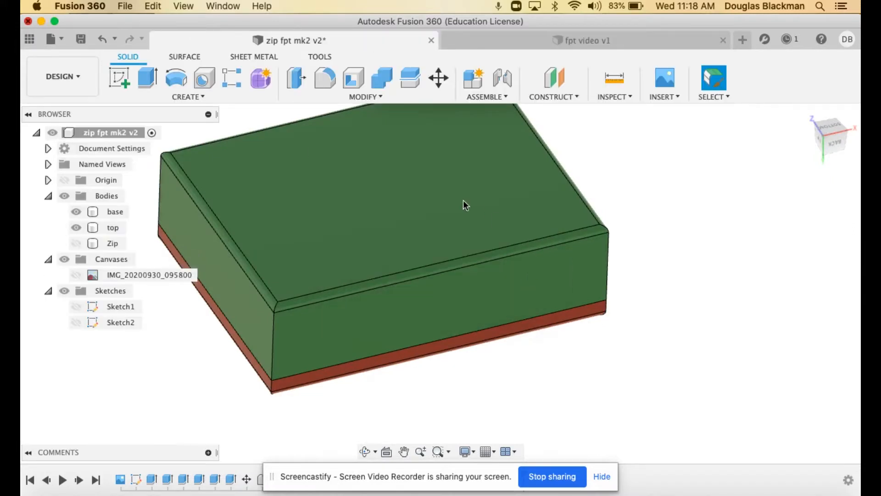